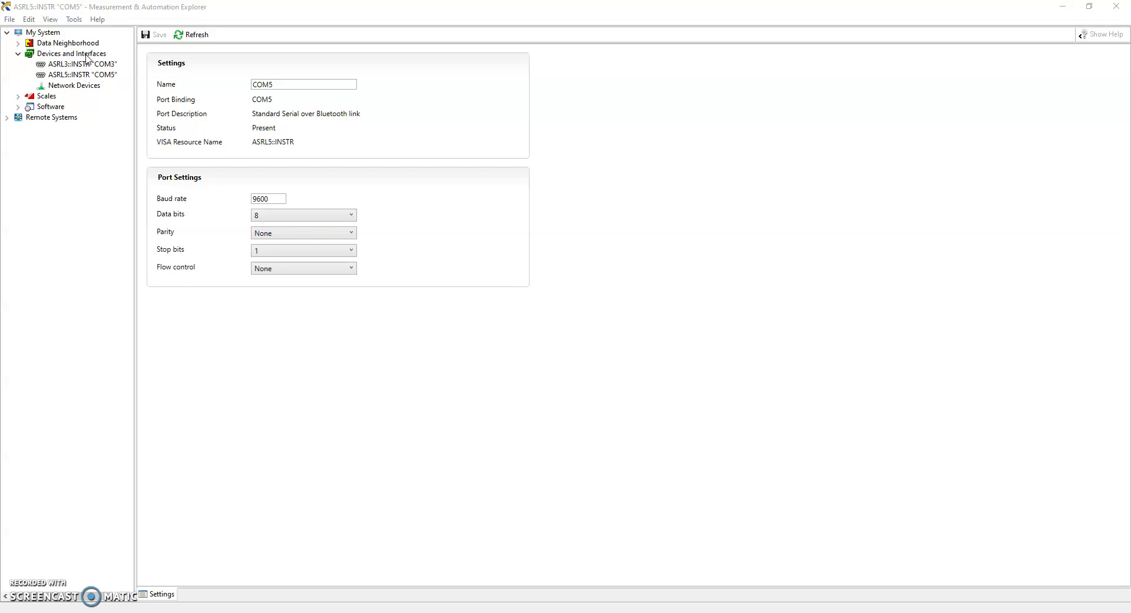
- From Devices and Interfaces, create a new Simulated NI-DAQmx Device or Modular Instrument
{"action": "left_click", "coordinate": [87, 54]}
{"action": "right_click", "coordinate": [89, 55]}
{"action": "left_click", "coordinate": [117, 62]}
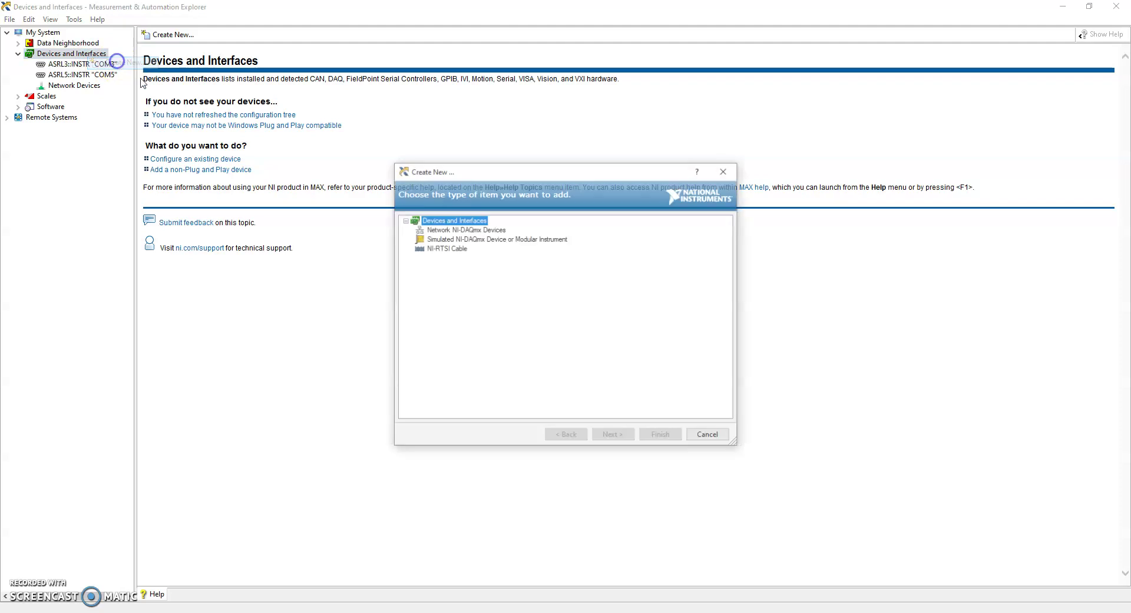
{"action": "left_click", "coordinate": [459, 241]}
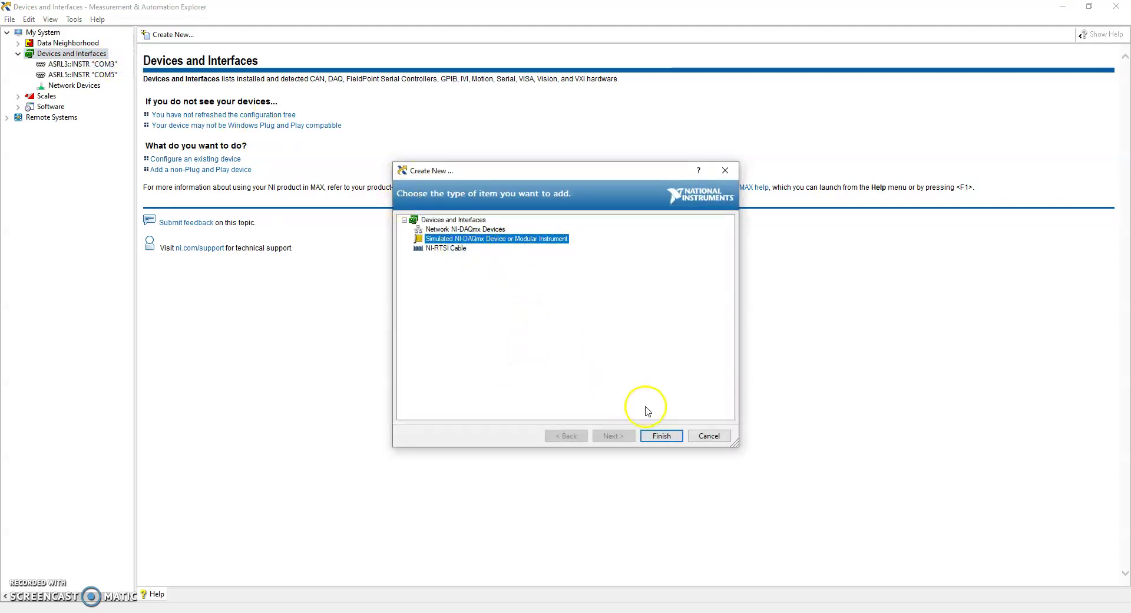
{"action": "left_click", "coordinate": [660, 435]}
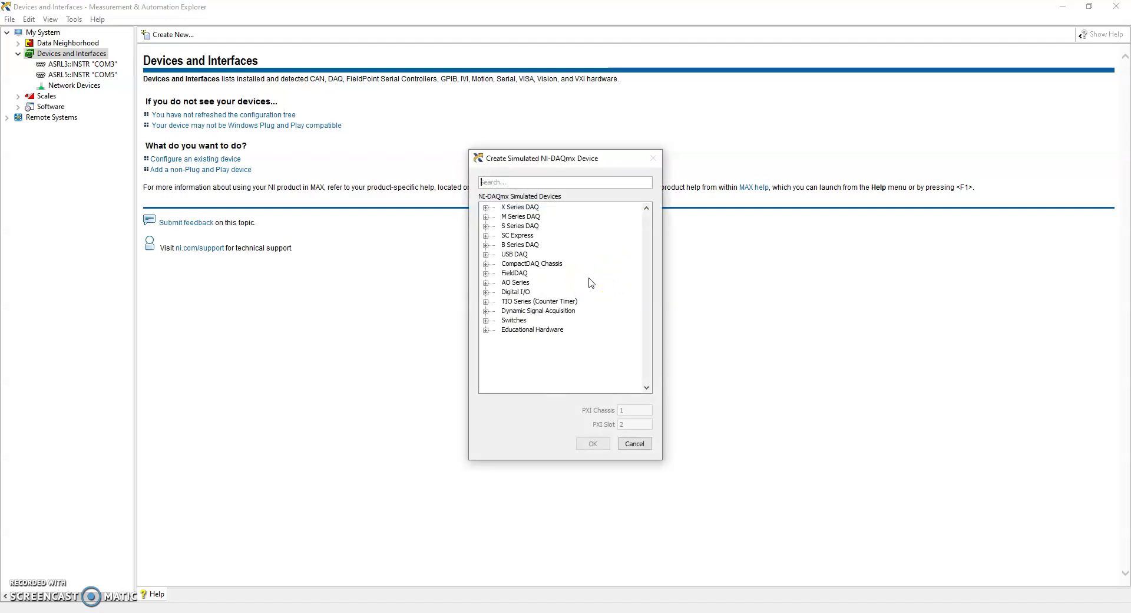
- Search for 9174 and create the simulated cDAQ-9174 chassis as cDAQ1
{"action": "left_click", "coordinate": [535, 182]}
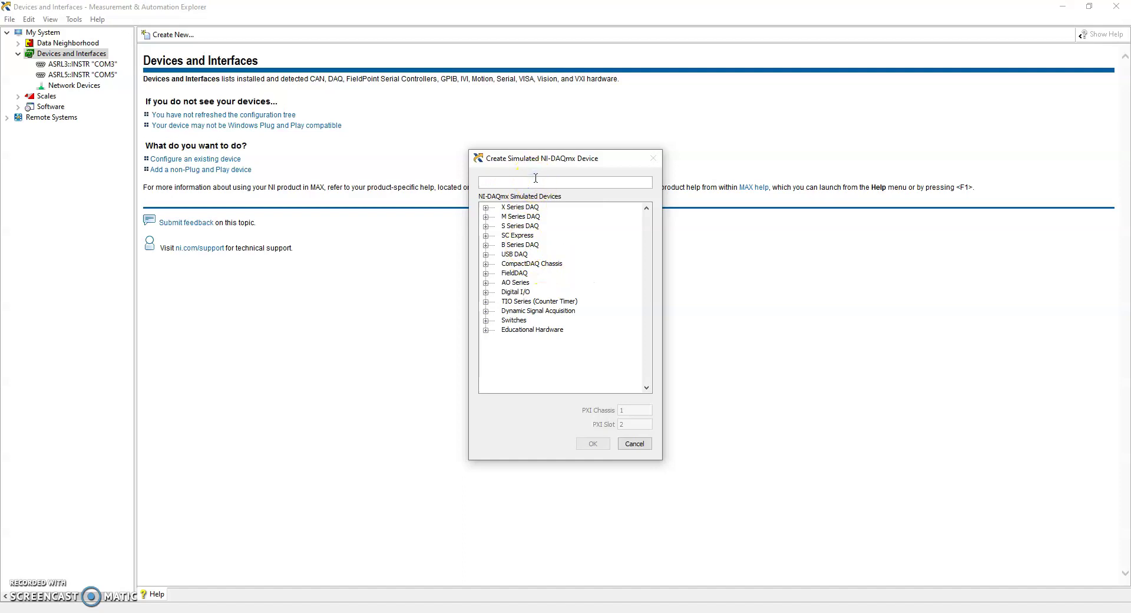
{"action": "type", "text": "9174"}
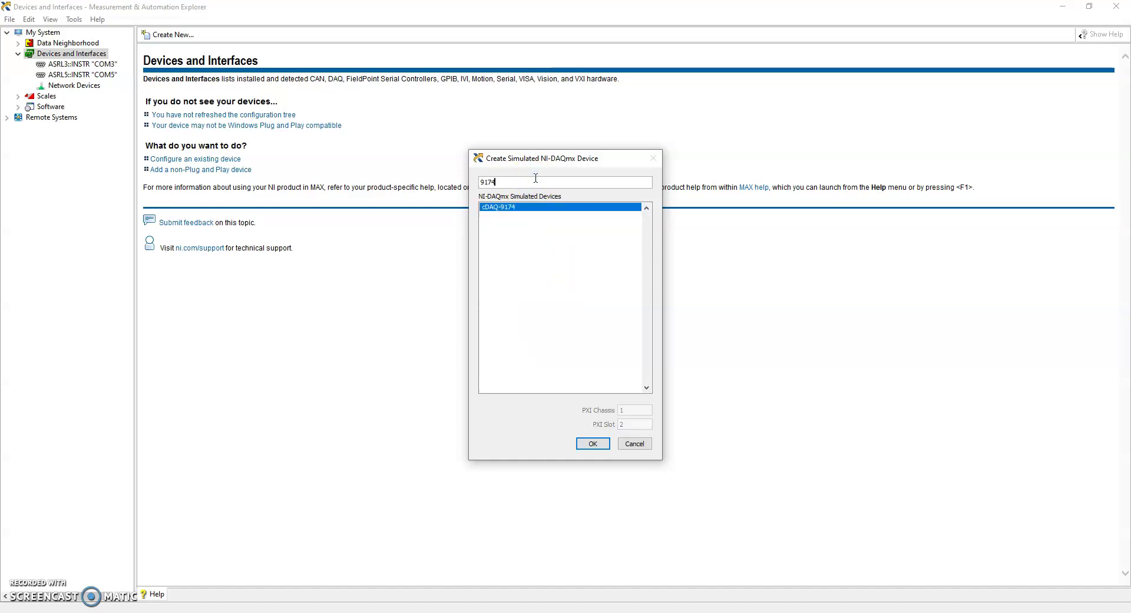
{"action": "left_click", "coordinate": [521, 206]}
{"action": "double_click", "coordinate": [507, 207]}
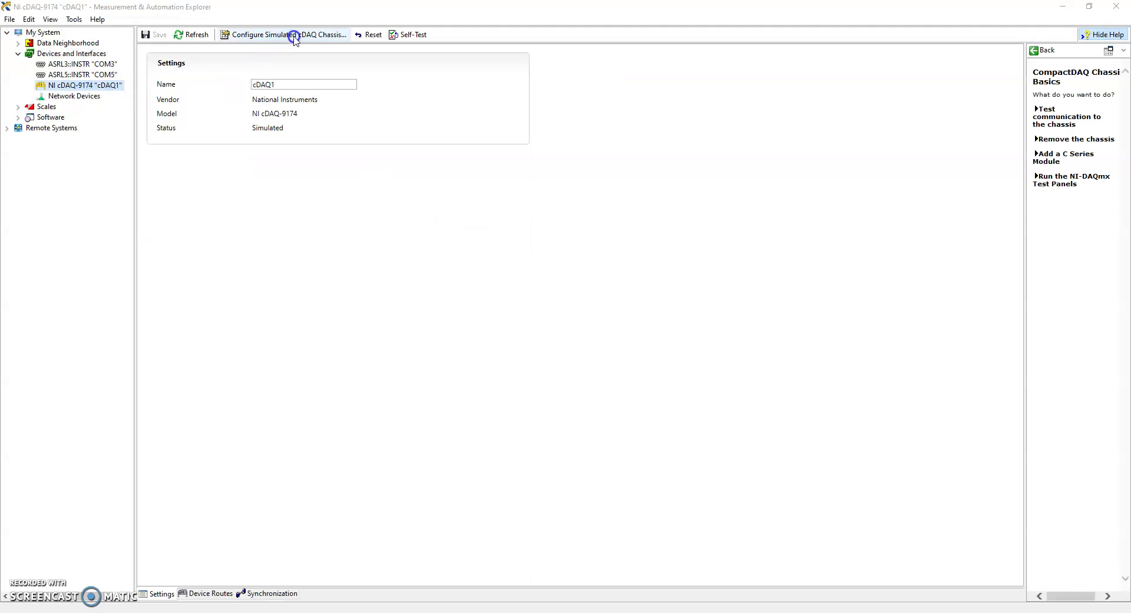
- In the simulated chassis configuration, assign NI 9205 to slot 1 and apply
{"action": "left_click", "coordinate": [263, 37]}
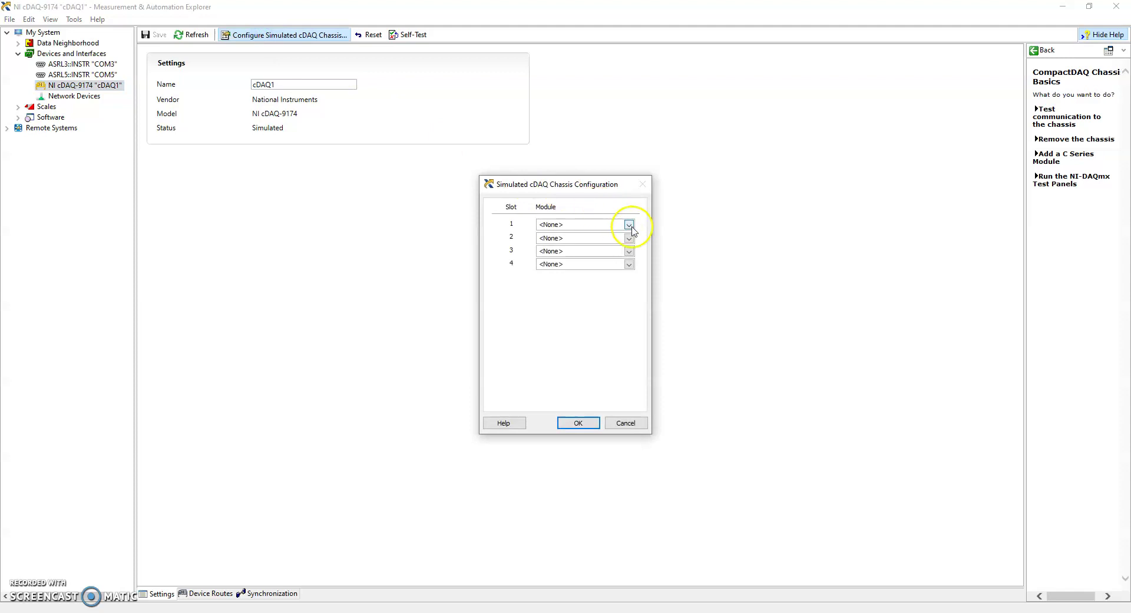
{"action": "left_click", "coordinate": [630, 225]}
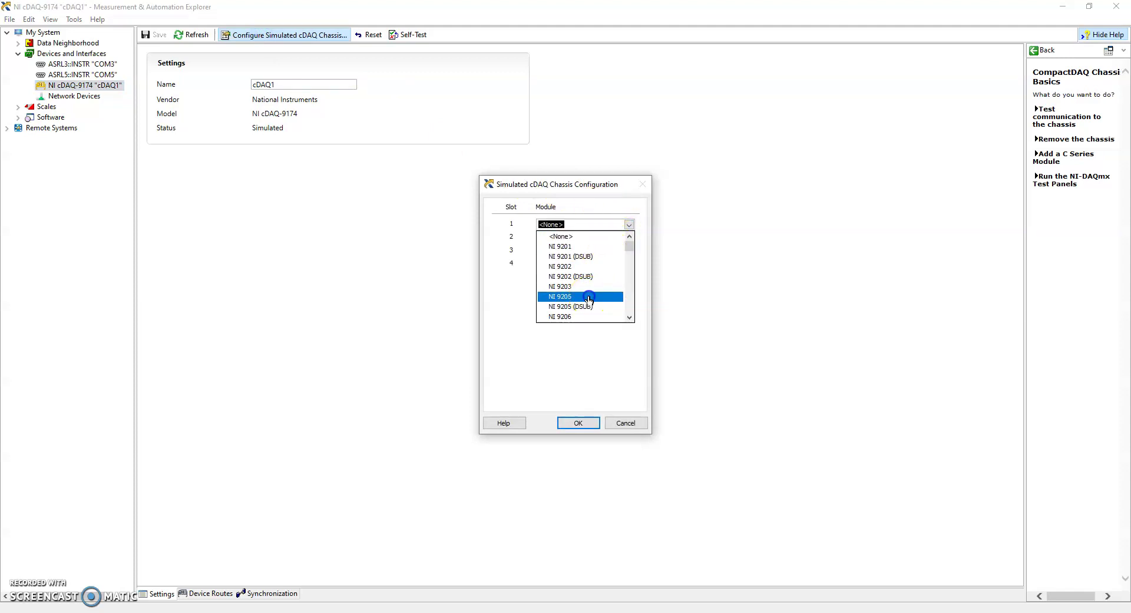
{"action": "left_click", "coordinate": [597, 297]}
{"action": "left_click", "coordinate": [585, 426]}
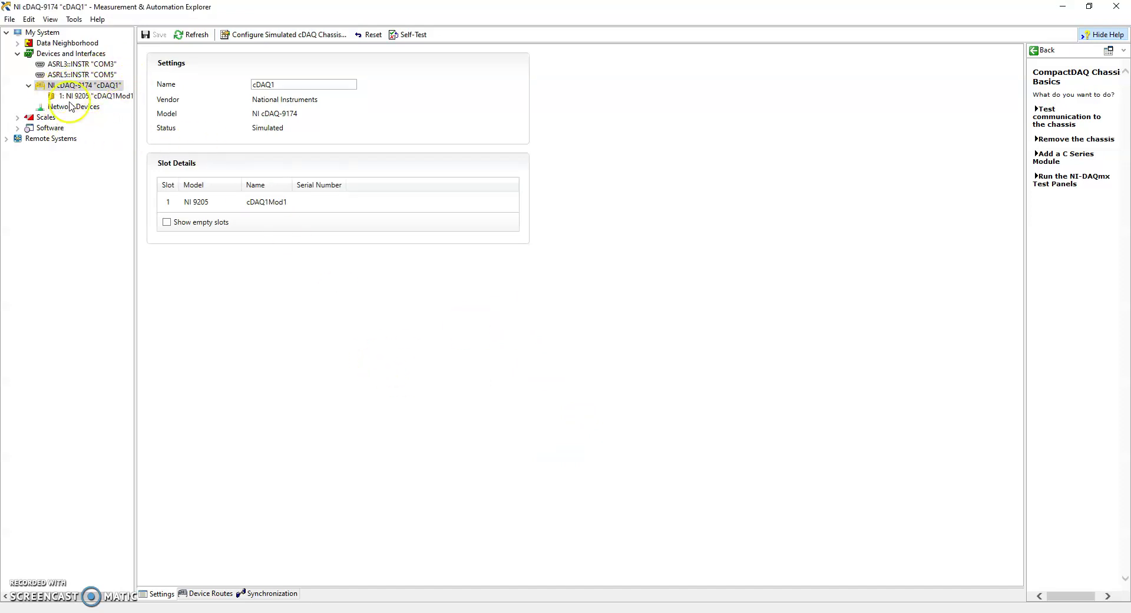
- Show the cDAQ1 chassis's empty slots 2–4 in the device tree
{"action": "left_click", "coordinate": [99, 96]}
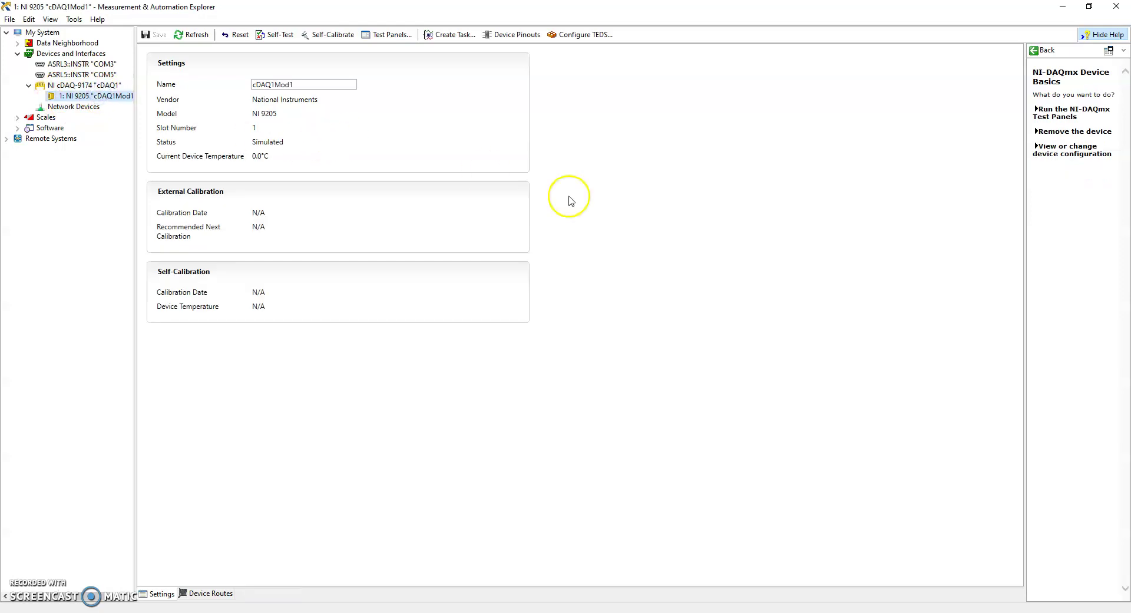
{"action": "left_click", "coordinate": [95, 86]}
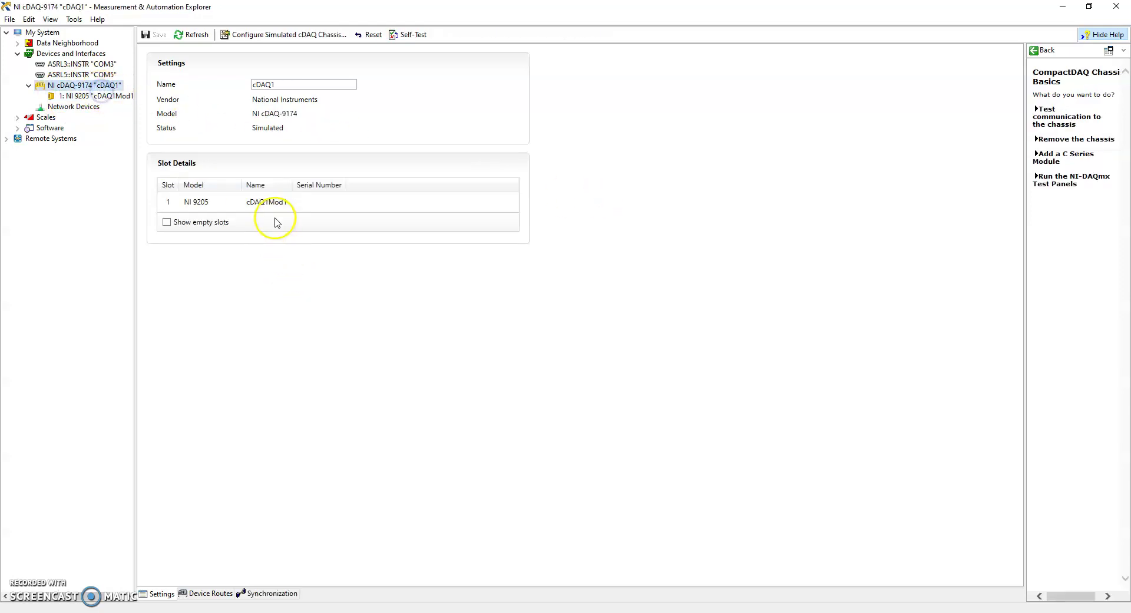
{"action": "left_click", "coordinate": [167, 223]}
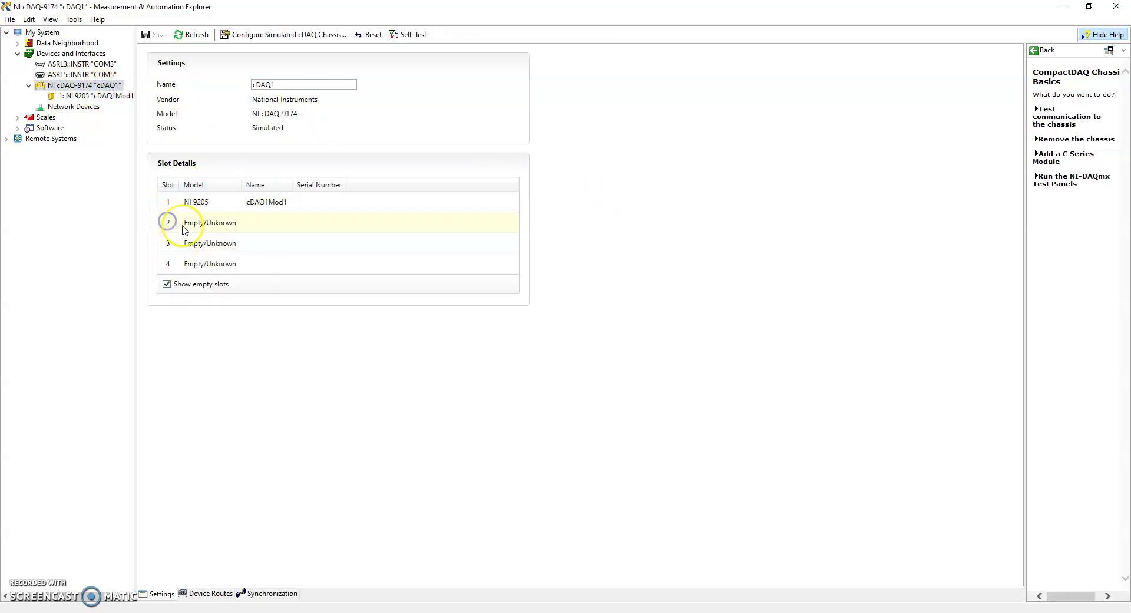
- Save all pending changes and bring up the NI 9205 module's context menu
{"action": "left_click", "coordinate": [16, 23]}
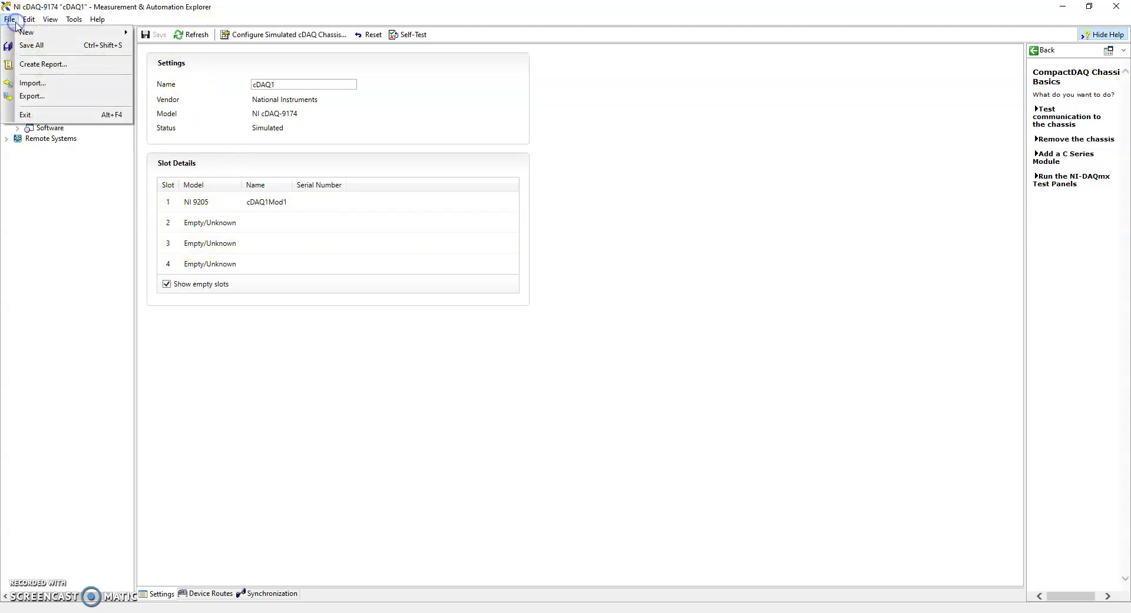
{"action": "left_click", "coordinate": [50, 46]}
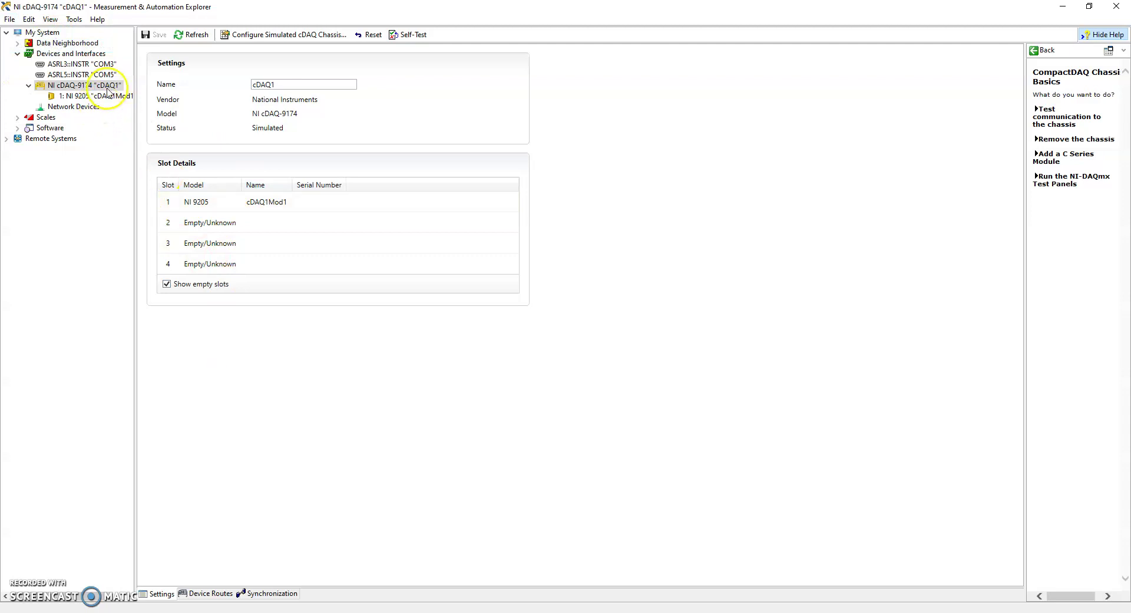
{"action": "left_click", "coordinate": [104, 102]}
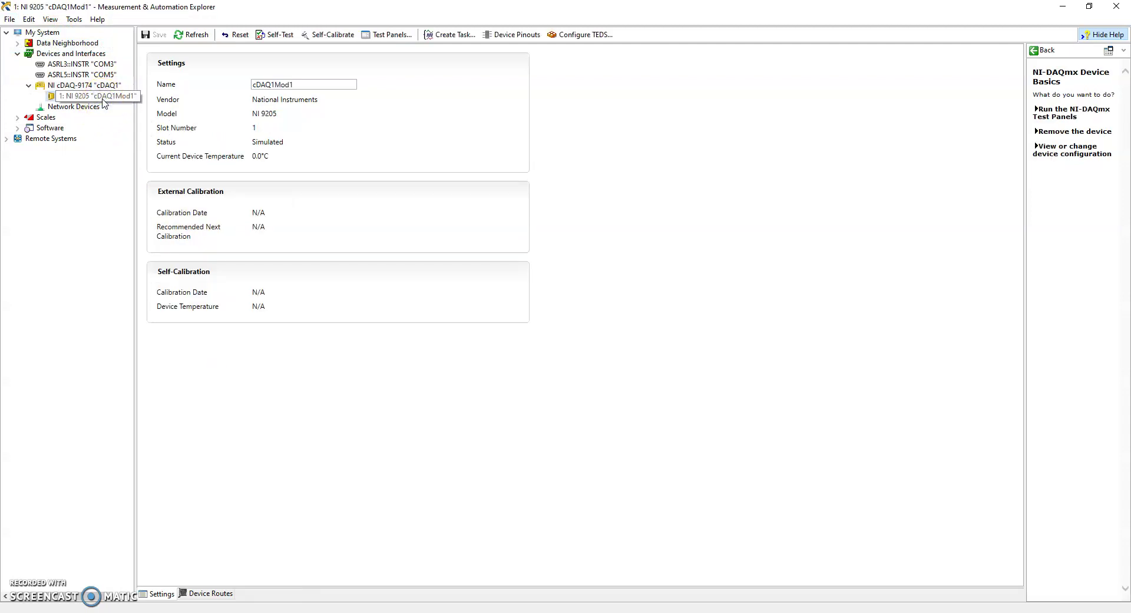
{"action": "right_click", "coordinate": [103, 101]}
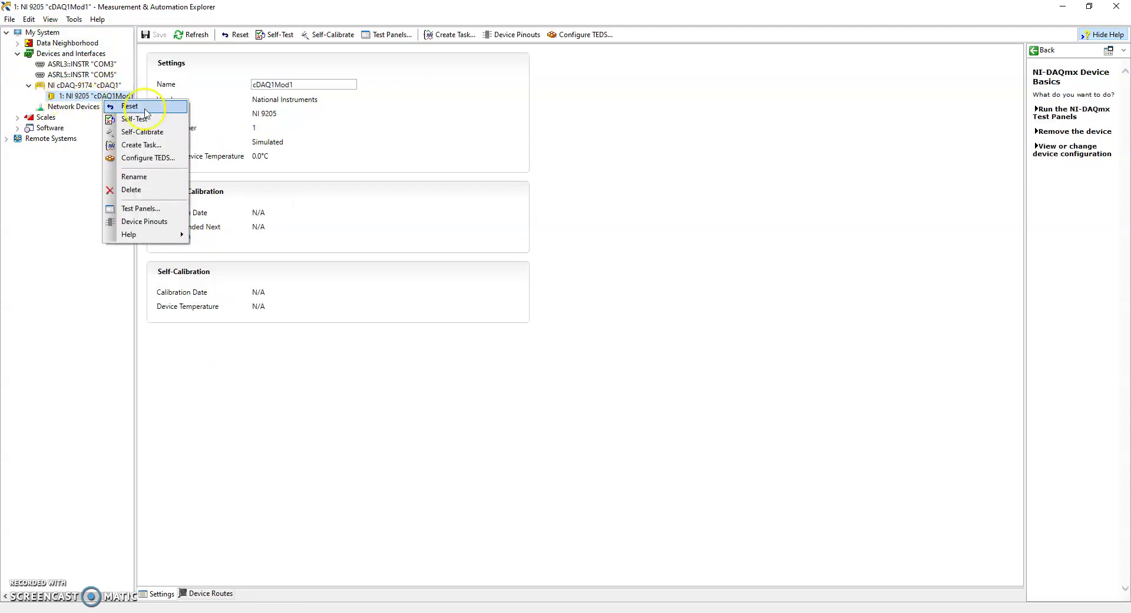
- Start a new task on the NI 9205 measuring Analog Input Voltage
{"action": "left_click", "coordinate": [145, 145]}
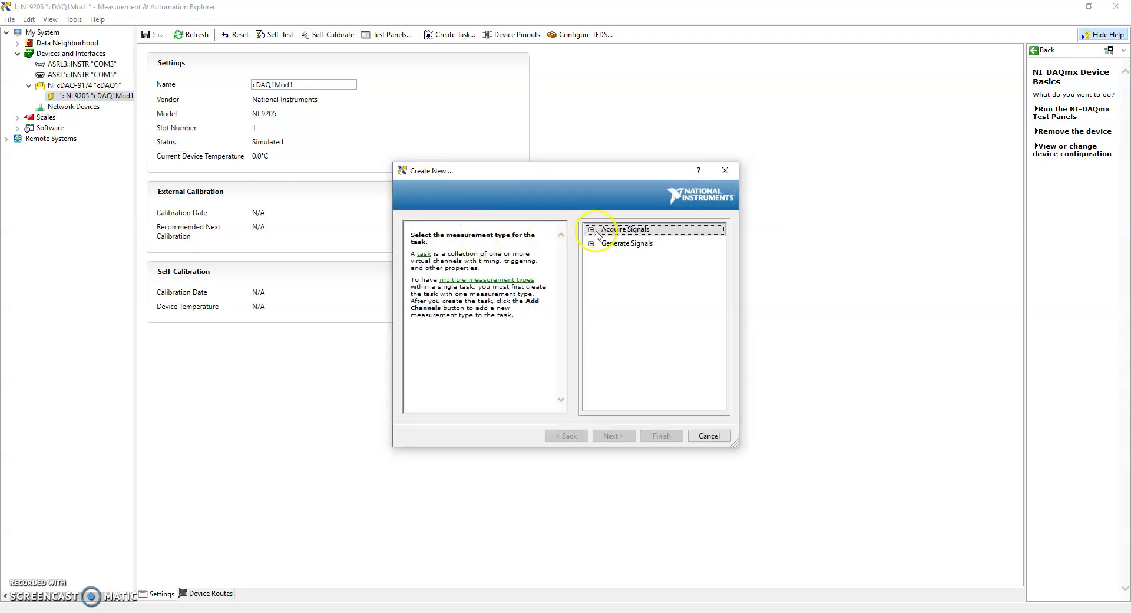
{"action": "left_click", "coordinate": [592, 231]}
{"action": "left_click", "coordinate": [604, 244]}
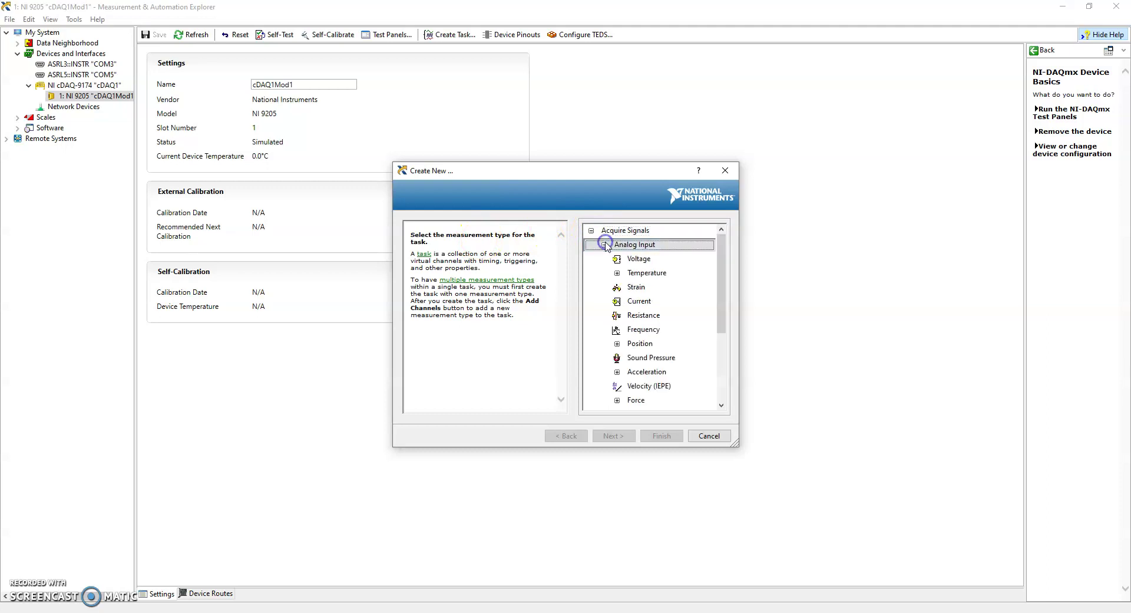
{"action": "left_click", "coordinate": [640, 258]}
{"action": "left_click", "coordinate": [613, 435]}
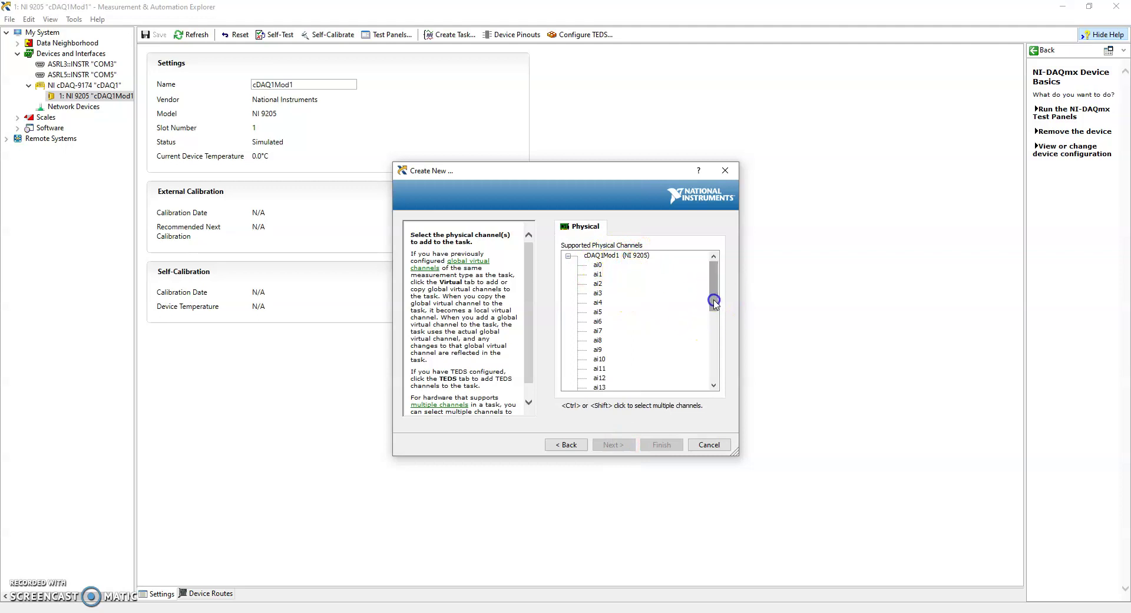
- Select channels ai0–ai3, name the task MySimulated9205Task, and finish
{"action": "mouse_move", "coordinate": [713, 298]}
{"action": "left_mouse_down"}
{"action": "mouse_move", "coordinate": [717, 386]}
{"action": "mouse_move", "coordinate": [705, 298]}
{"action": "left_mouse_up"}
{"action": "left_click", "coordinate": [597, 265]}
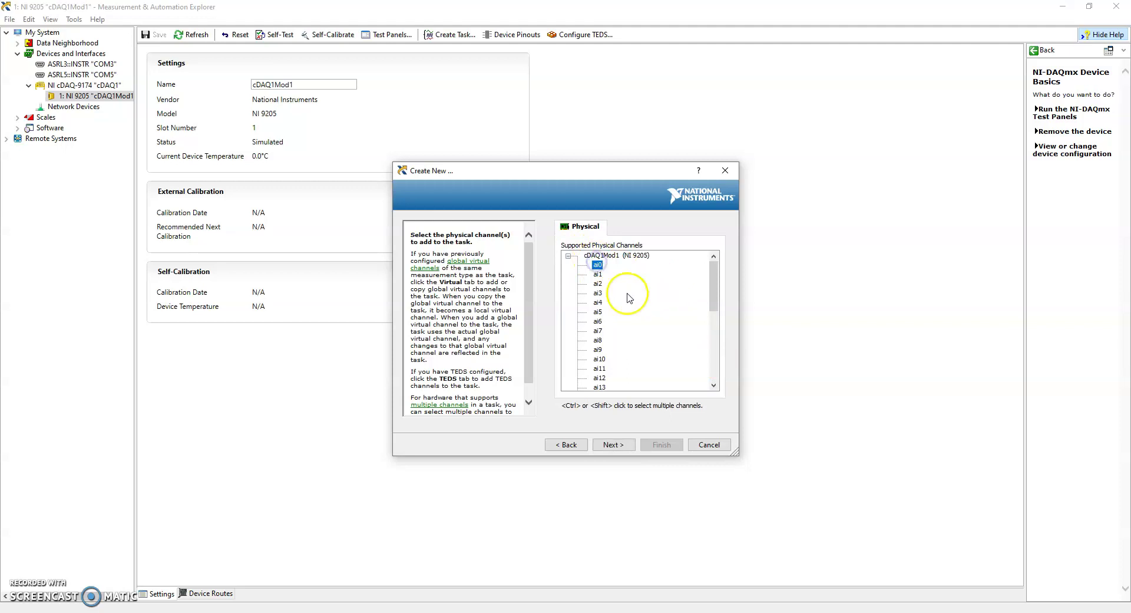
{"action": "left_click", "coordinate": [597, 293], "text": "shift"}
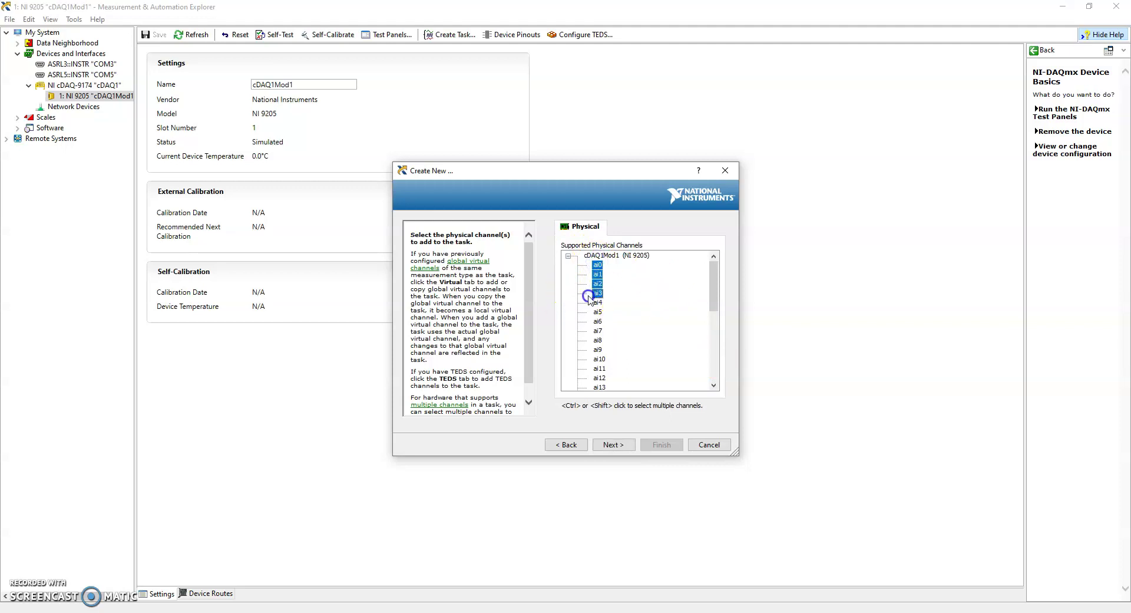
{"action": "left_click", "coordinate": [613, 444]}
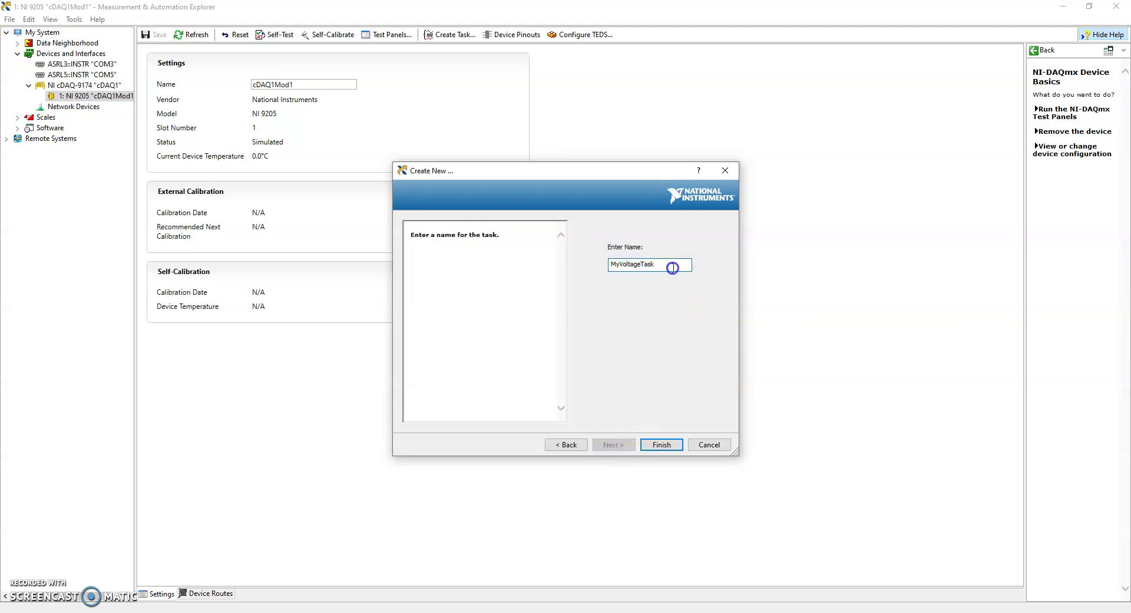
{"action": "left_click", "coordinate": [515, 250]}
{"action": "type", "text": "My"}
{"action": "left_click", "coordinate": [661, 445]}
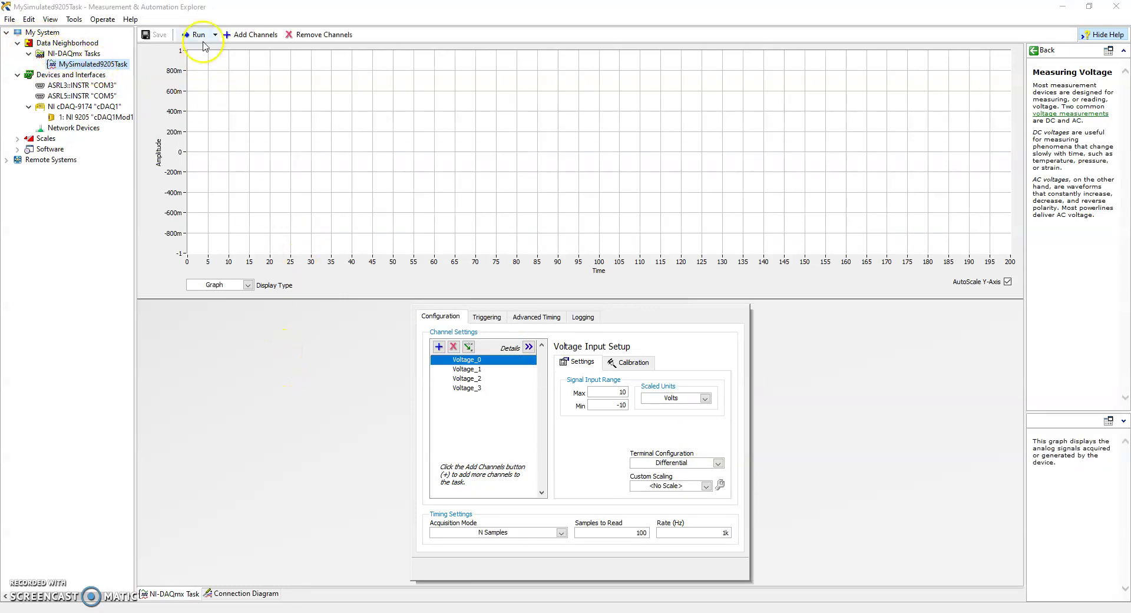
- Set acquisition to Continuous Samples with 1000 Samples to Read at 1k Hz
{"action": "left_click", "coordinate": [478, 532]}
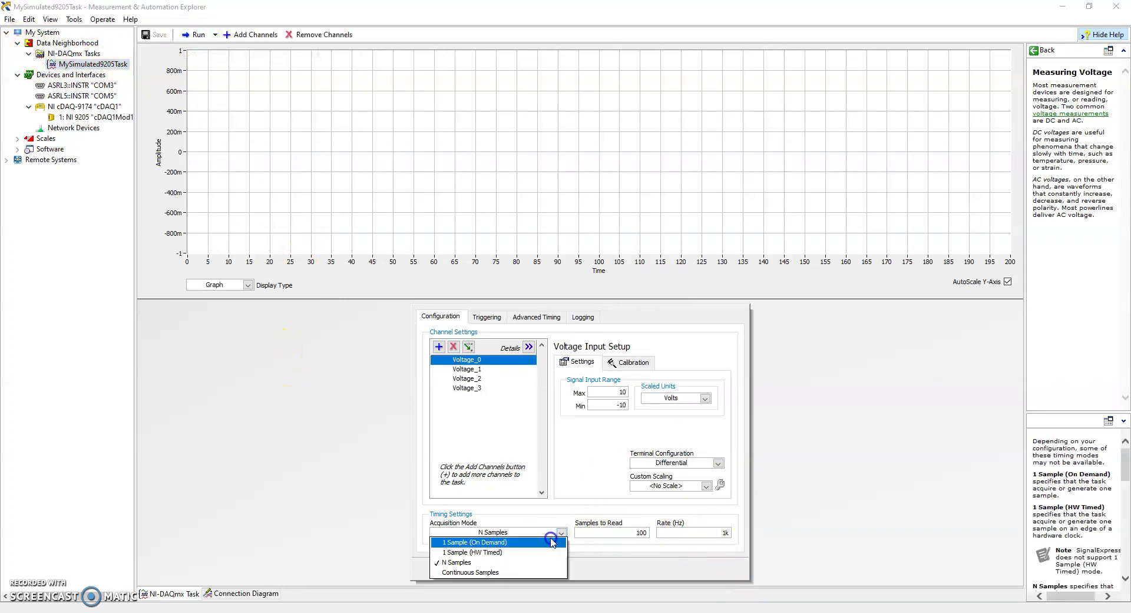
{"action": "left_click", "coordinate": [506, 573]}
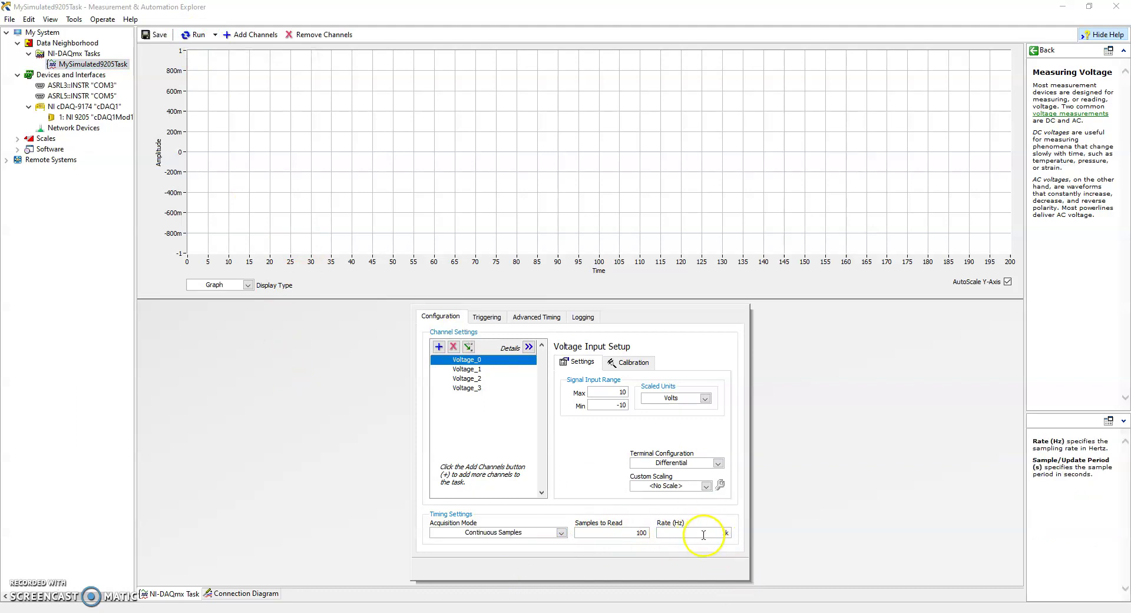
{"action": "double_click", "coordinate": [727, 532]}
{"action": "left_click", "coordinate": [650, 535]}
{"action": "key", "text": "BackSpace"}
{"action": "type", "text": "00"}
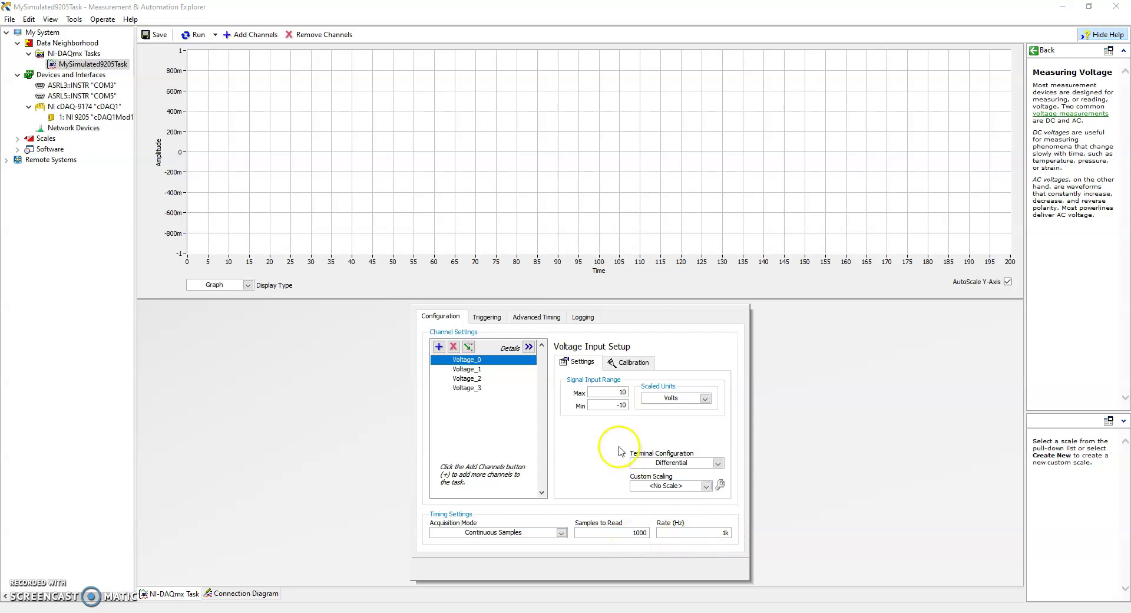
{"action": "left_click", "coordinate": [620, 448]}
- Run MySimulated9205Task, dismiss the Java update notification, then stop the acquisition
{"action": "left_click", "coordinate": [194, 34]}
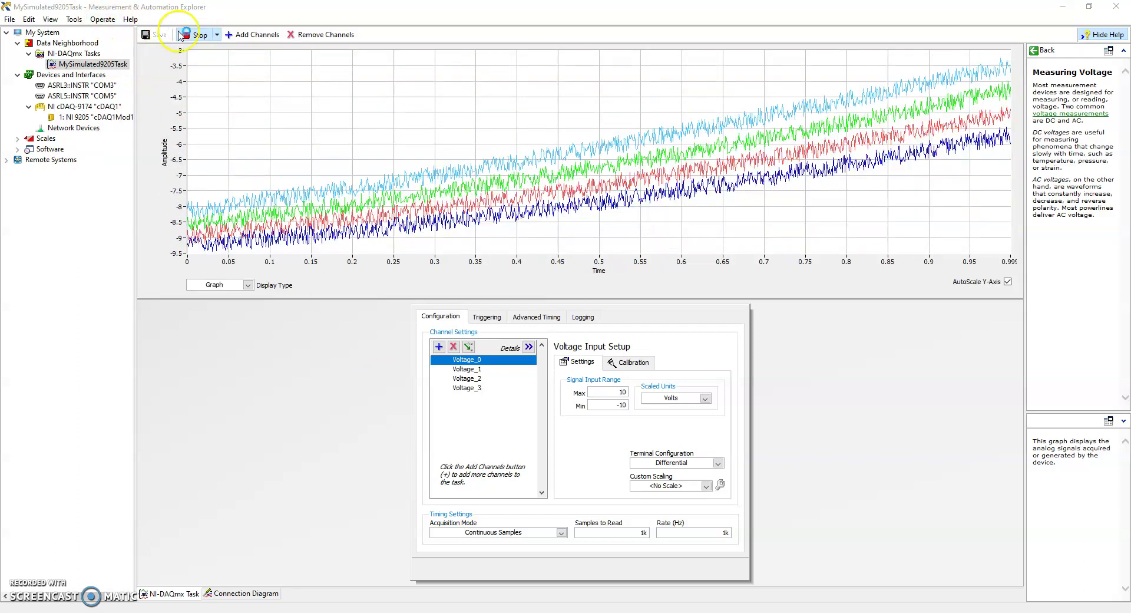
{"action": "left_click", "coordinate": [181, 36]}
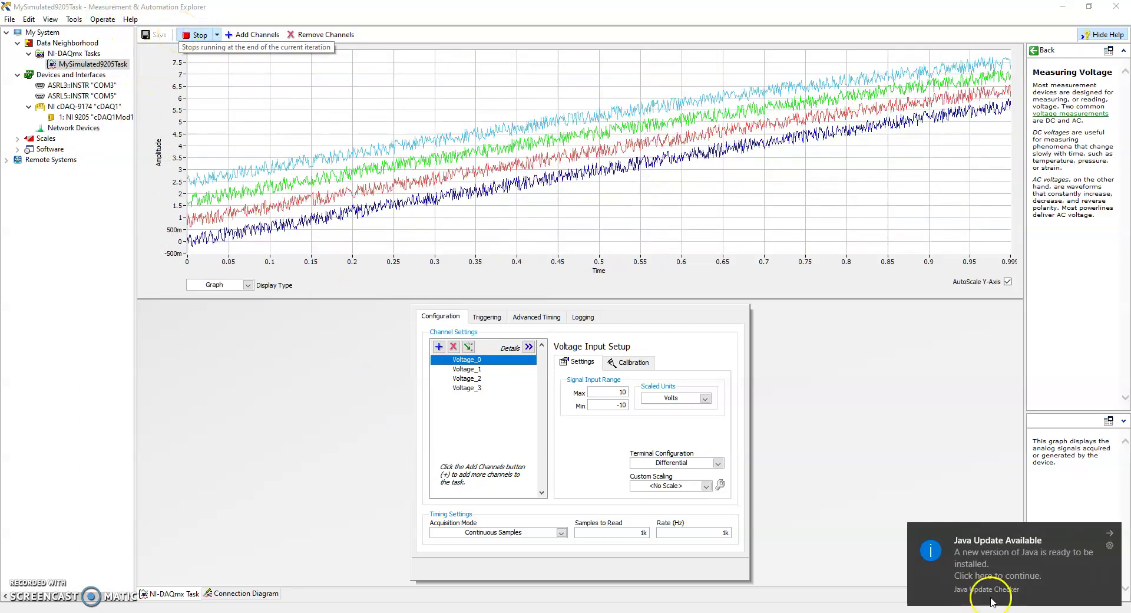
{"action": "left_click", "coordinate": [943, 551]}
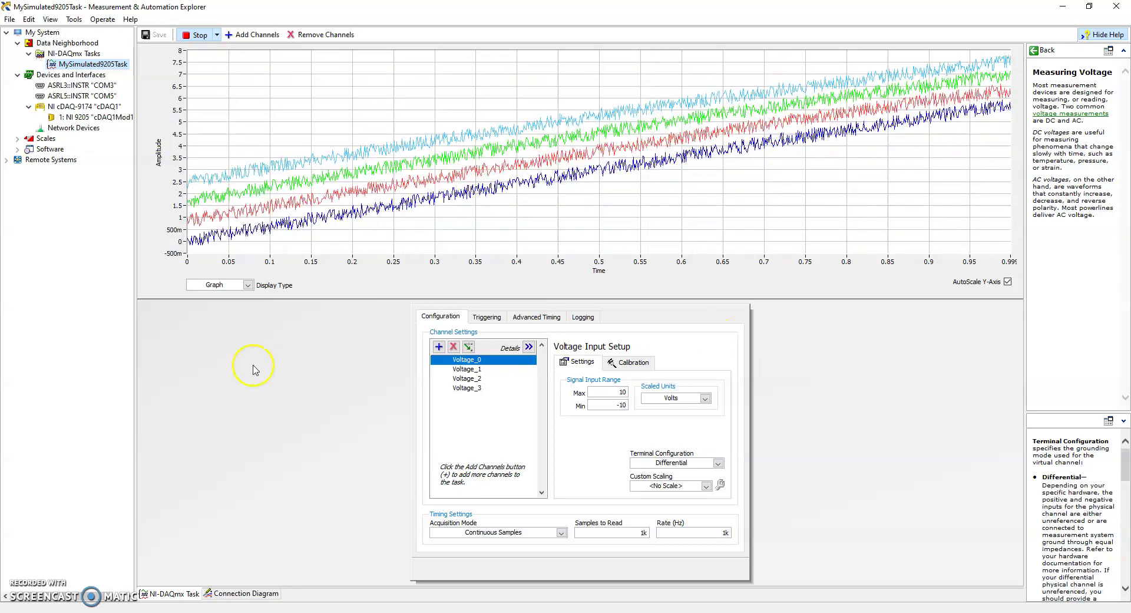
{"action": "left_click", "coordinate": [194, 35]}
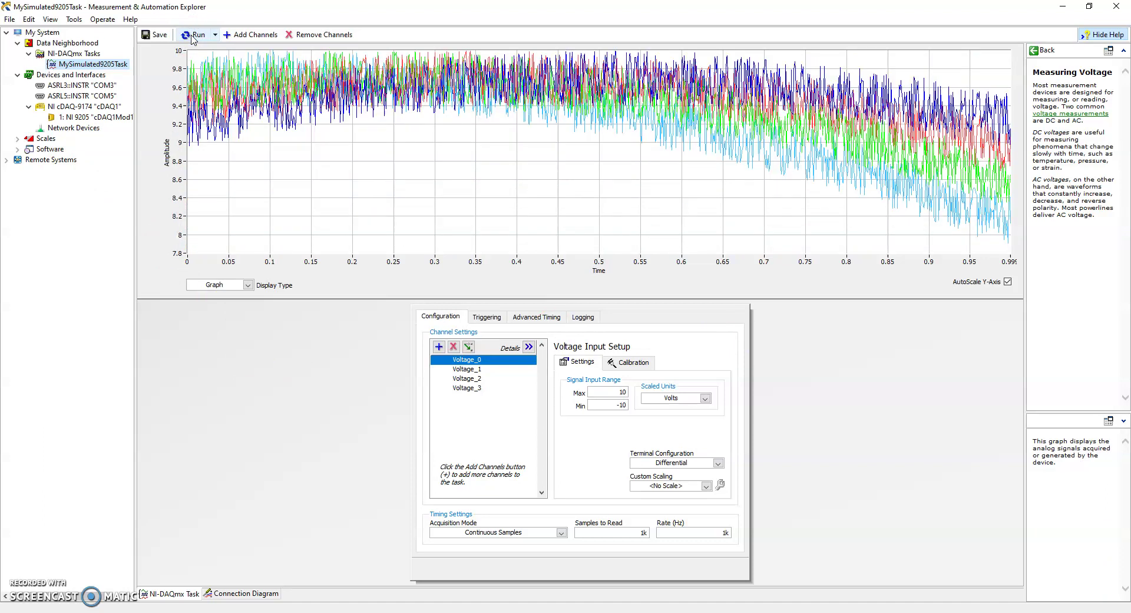
- Configure the cDAQ1 chassis with NI 9375 in slot 2, creating cDAQ1Mod2
{"action": "left_click", "coordinate": [96, 109]}
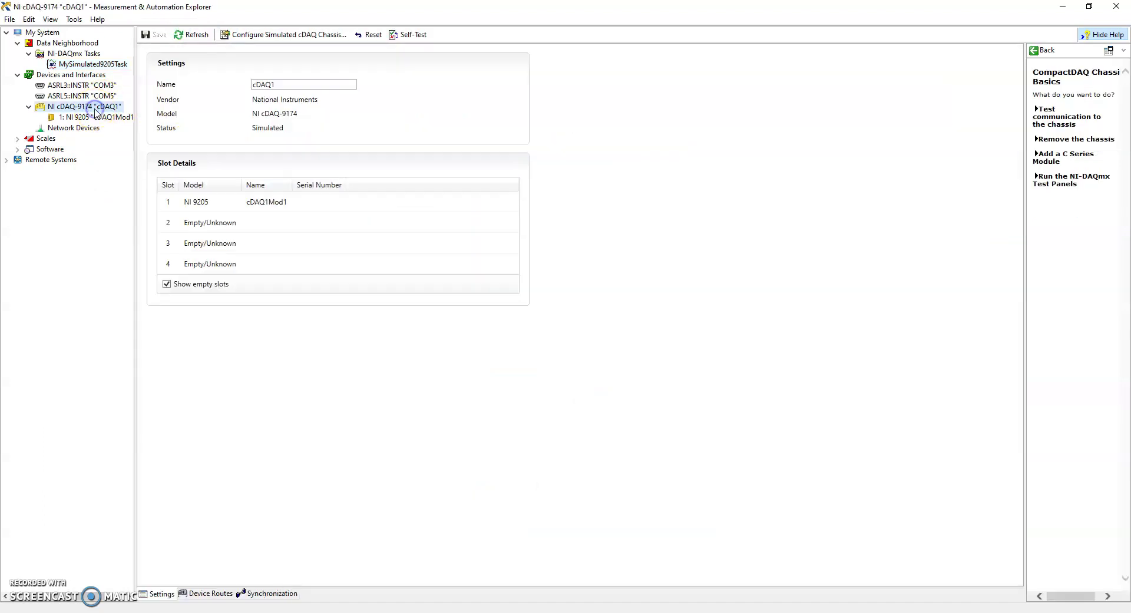
{"action": "left_click", "coordinate": [263, 37]}
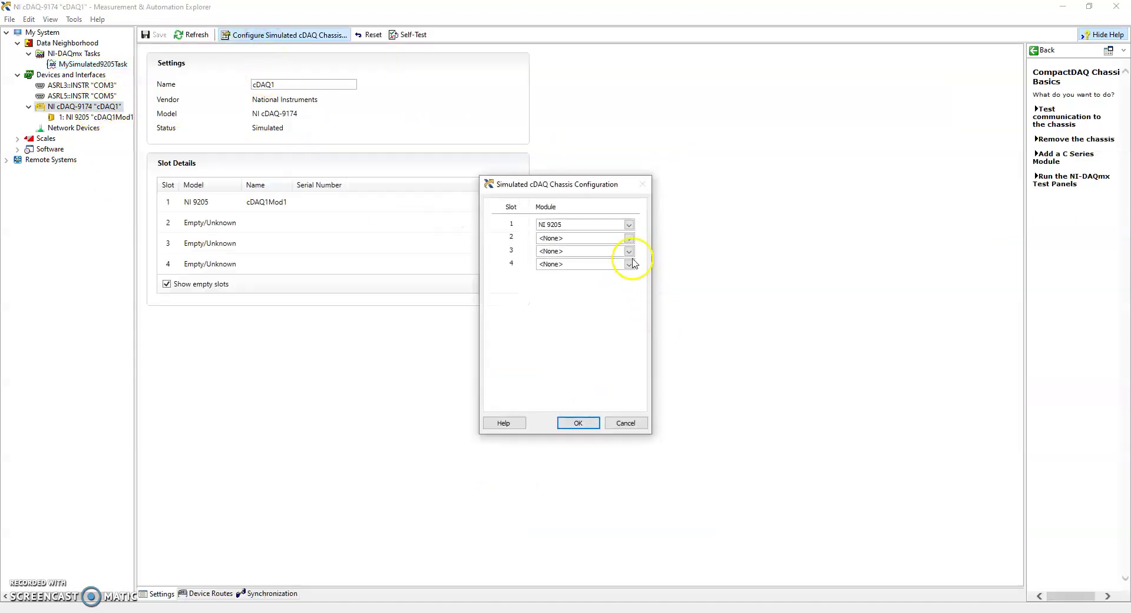
{"action": "left_click", "coordinate": [630, 238]}
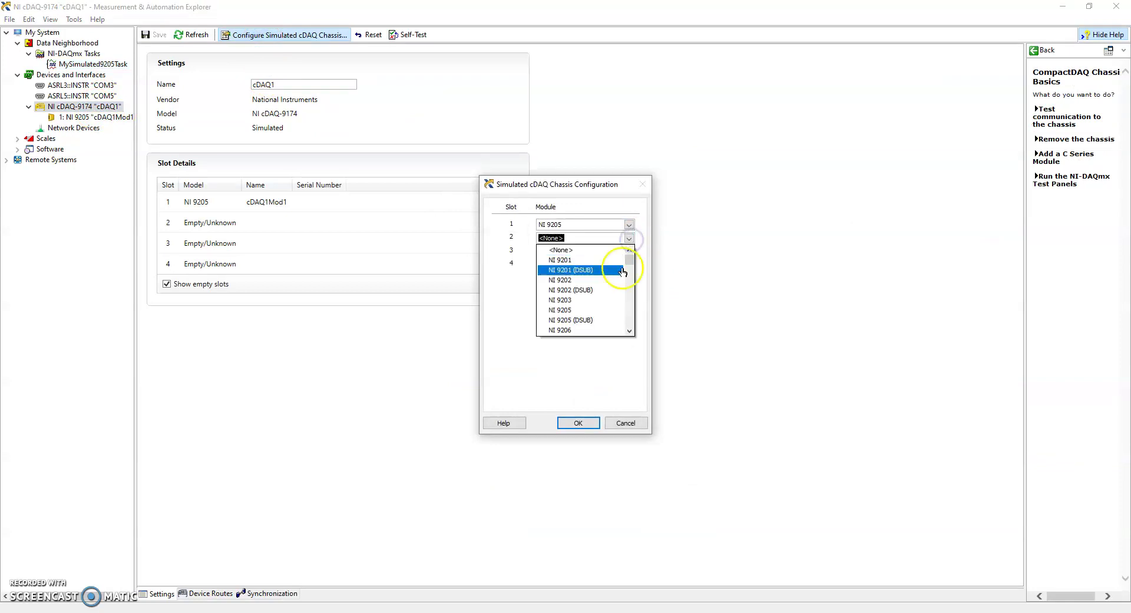
{"action": "mouse_move", "coordinate": [629, 259]}
{"action": "left_mouse_down"}
{"action": "mouse_move", "coordinate": [627, 287]}
{"action": "mouse_move", "coordinate": [632, 261]}
{"action": "left_mouse_up"}
{"action": "key", "text": "BackSpace"}
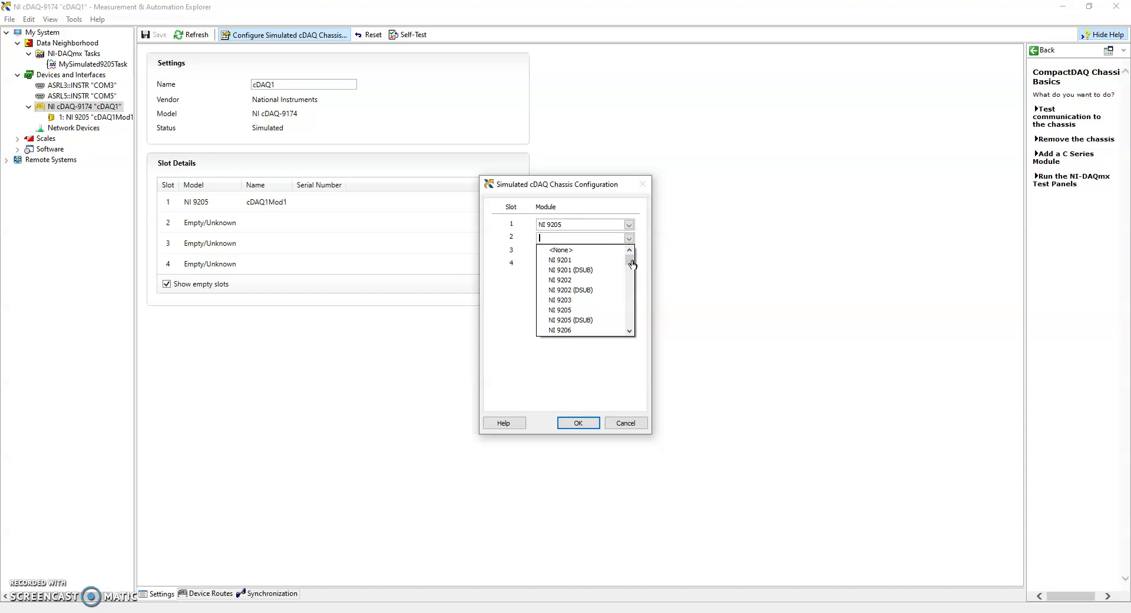
{"action": "left_click", "coordinate": [622, 236]}
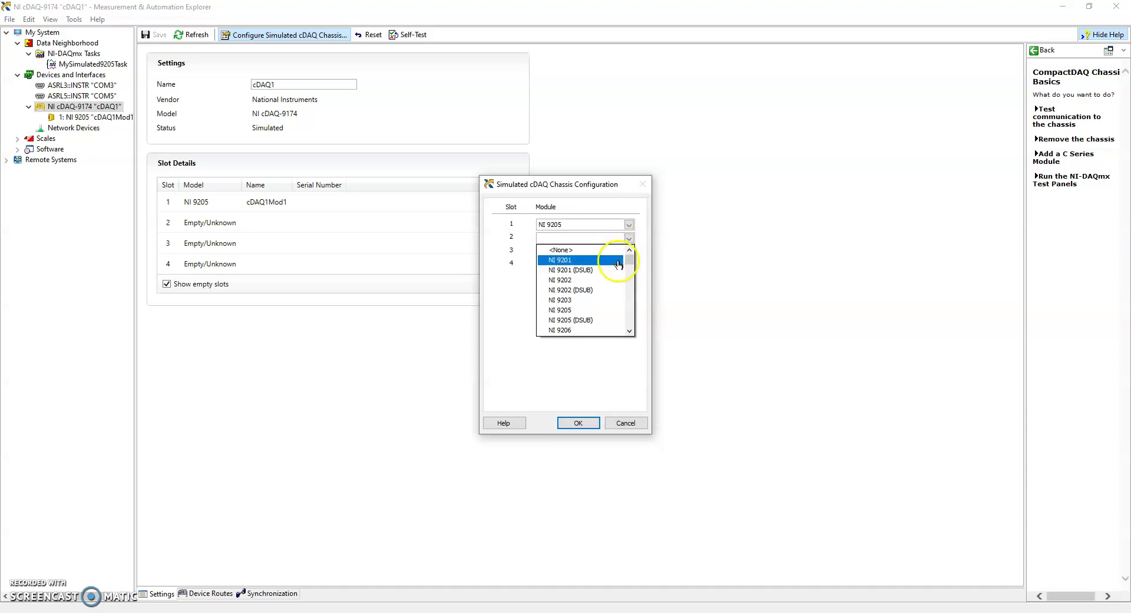
{"action": "left_click_drag", "start_coordinate": [632, 257], "coordinate": [588, 330]}
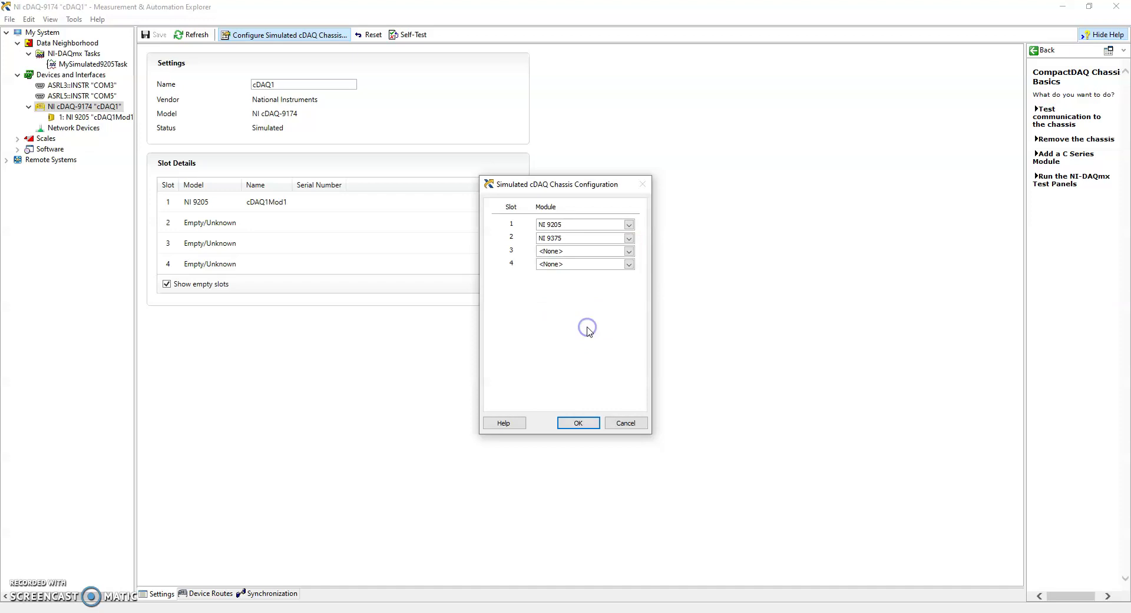
{"action": "left_click", "coordinate": [578, 426]}
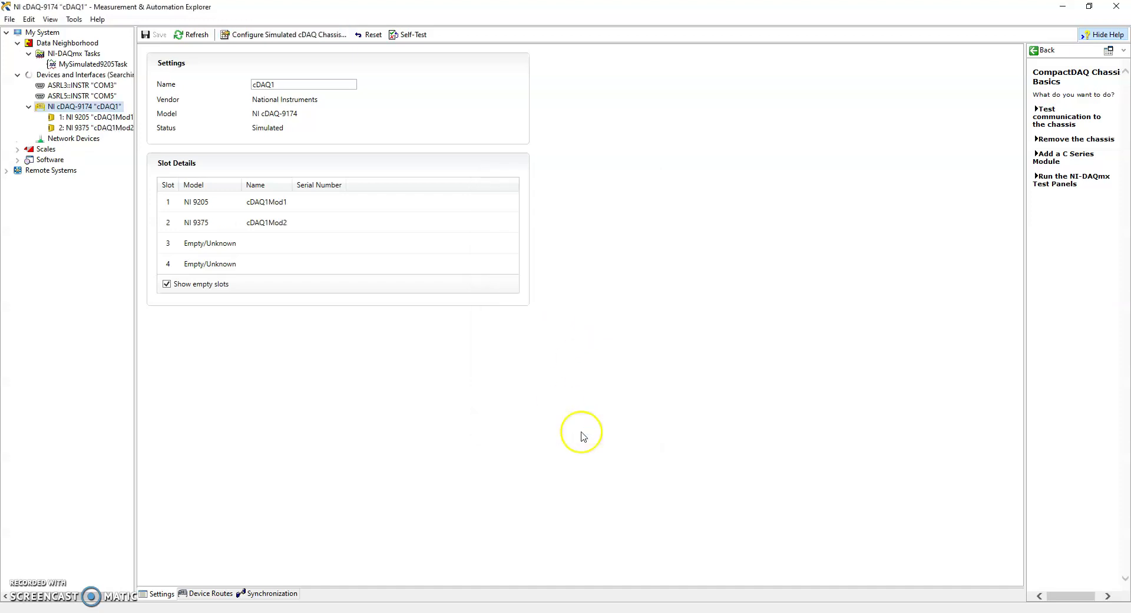
- Start a new task on the NI 9375 using Digital Input Line Input
{"action": "left_click", "coordinate": [83, 128]}
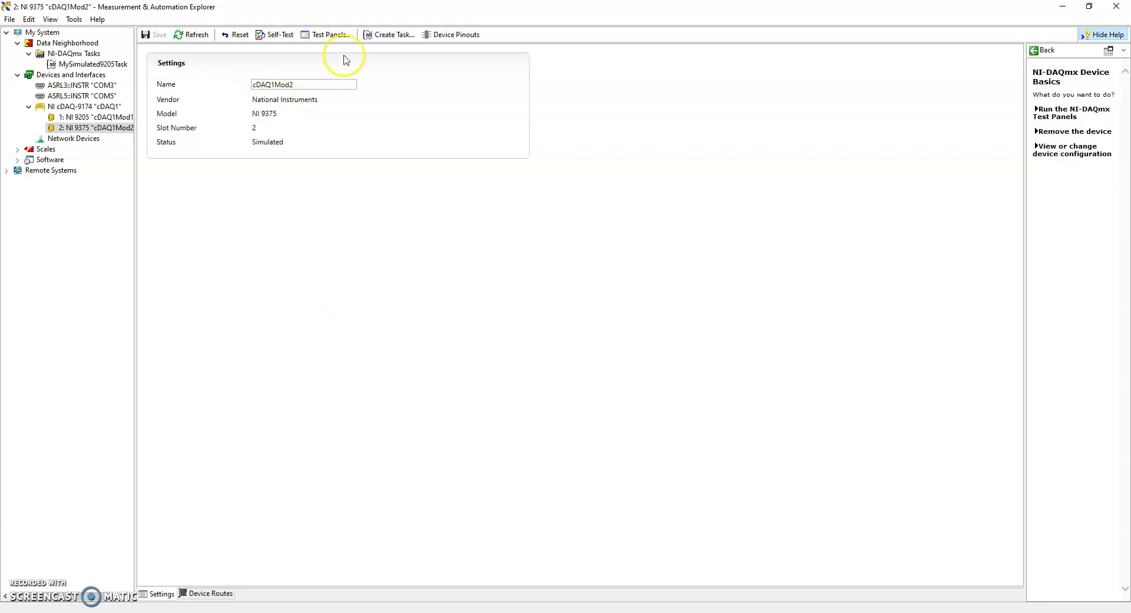
{"action": "left_click", "coordinate": [383, 36]}
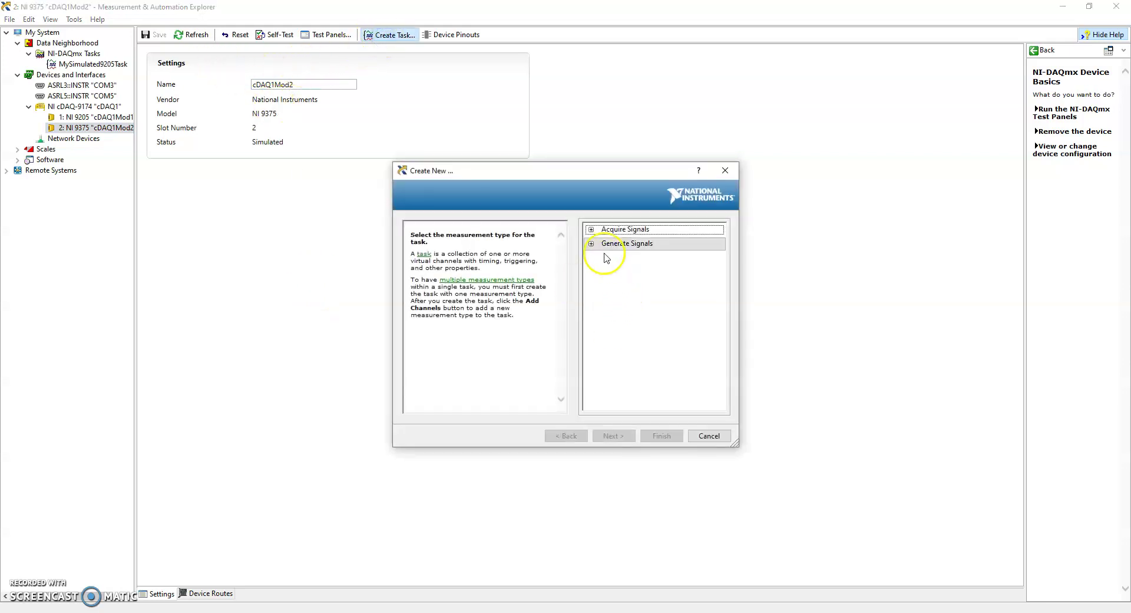
{"action": "left_click", "coordinate": [591, 230]}
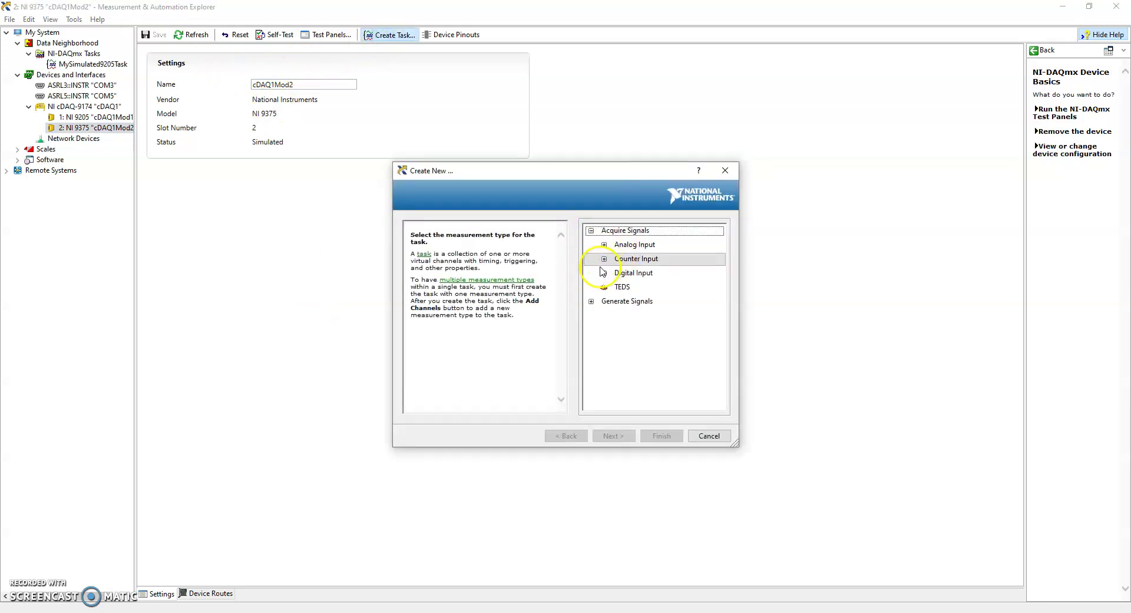
{"action": "left_click", "coordinate": [604, 272]}
{"action": "left_click", "coordinate": [660, 287]}
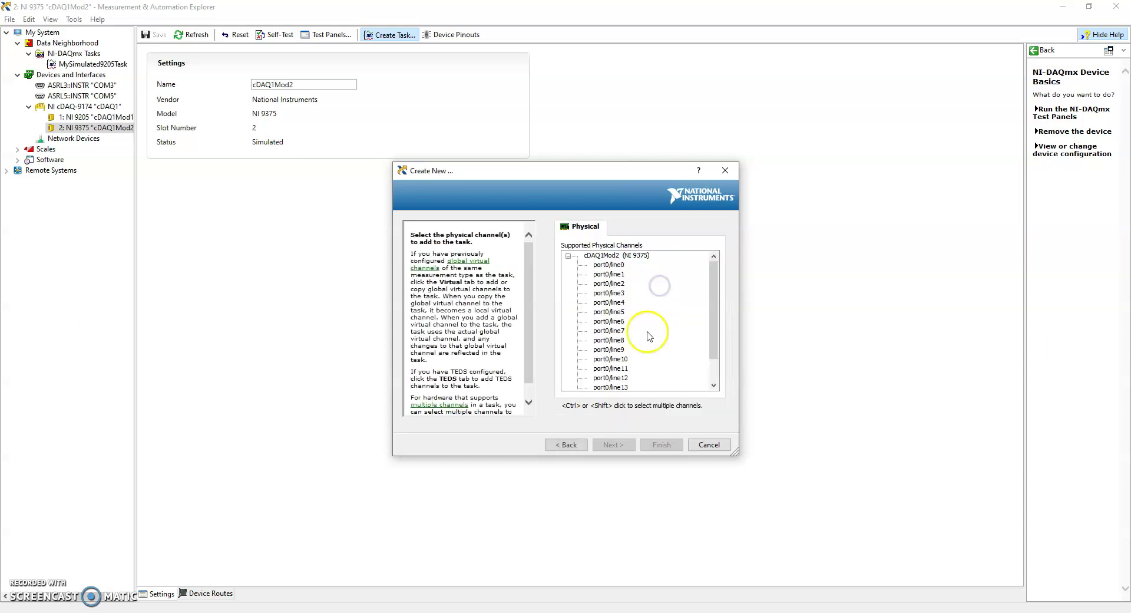
- Select port0 lines 0–8 and name the task 'MySimualted9375Task'
{"action": "left_click", "coordinate": [618, 341], "text": "shift"}
{"action": "left_click", "coordinate": [621, 444]}
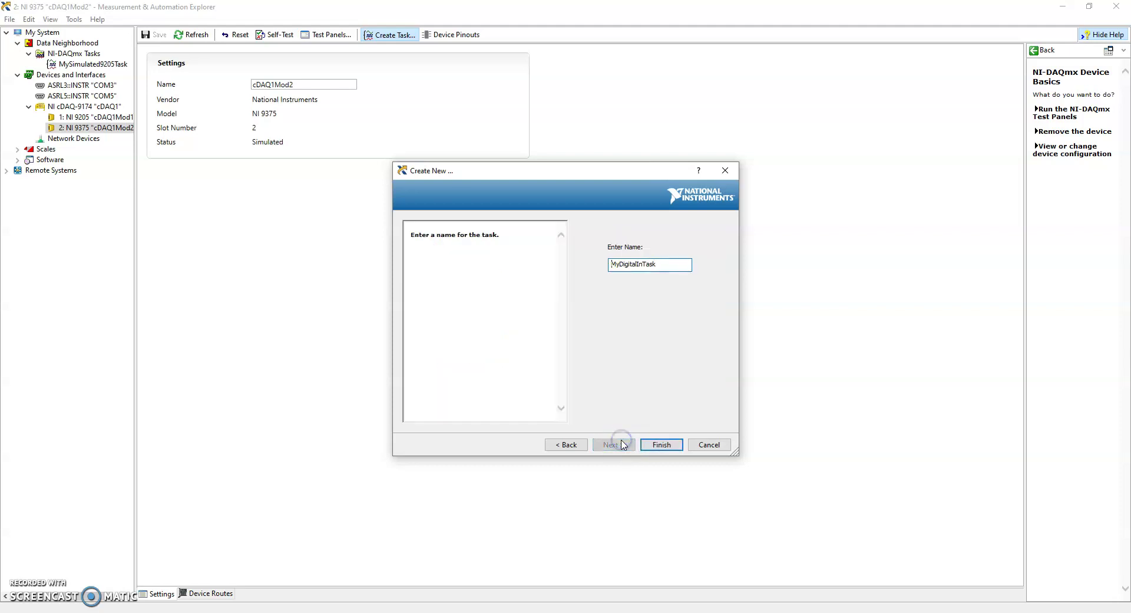
{"action": "double_click", "coordinate": [659, 267]}
{"action": "type", "text": "MySimualted9375Task"}
- Finish the digital task, run it to watch DigitalIn_0–DigitalIn_8 toggle, then stop it
{"action": "left_click", "coordinate": [660, 444]}
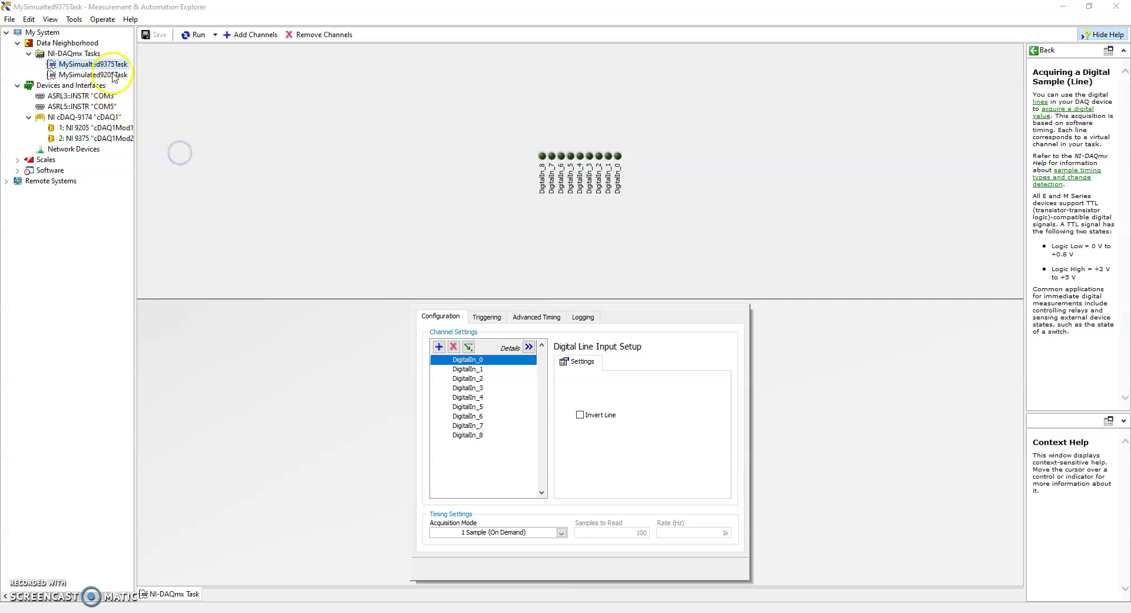
{"action": "left_click", "coordinate": [196, 34]}
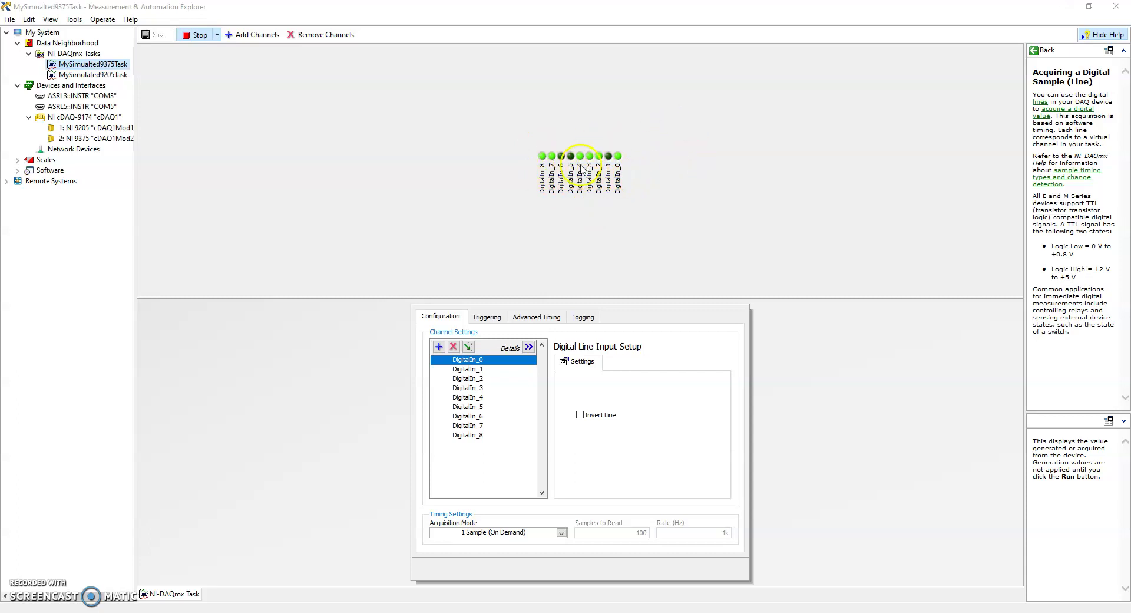
{"action": "left_click", "coordinate": [197, 36]}
{"action": "left_click", "coordinate": [198, 37]}
{"action": "left_click", "coordinate": [198, 35]}
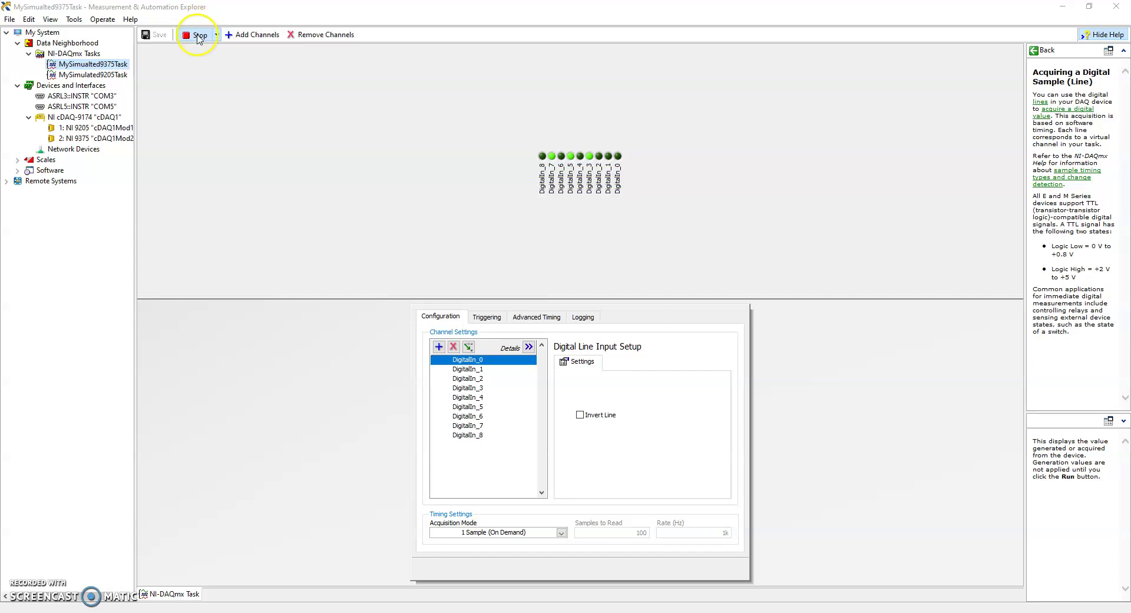